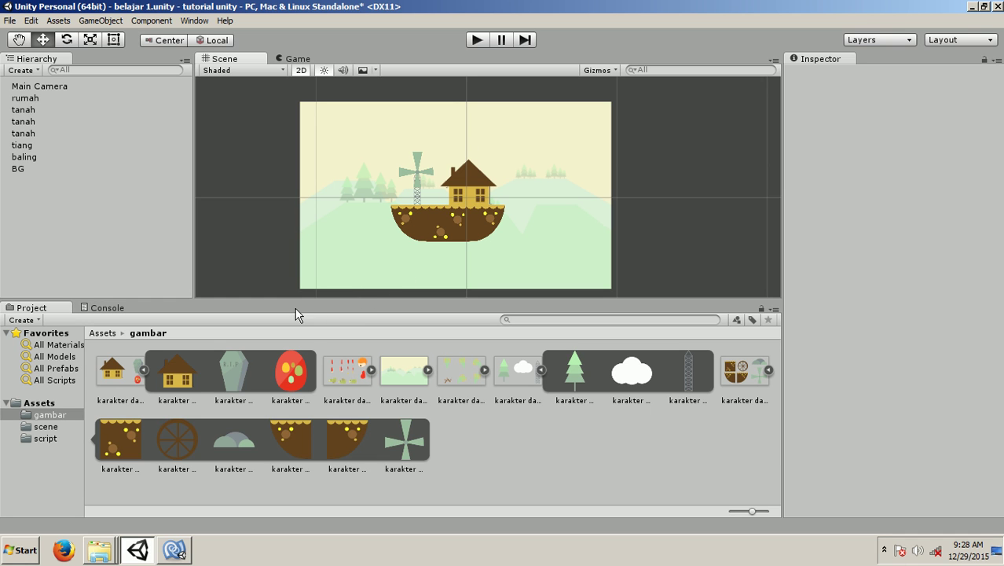
# Place the red egg sprite above the island, scaled to about 0.264 at X -1.64, Y 3.19, and preview the game.
pyautogui.click(286, 367)
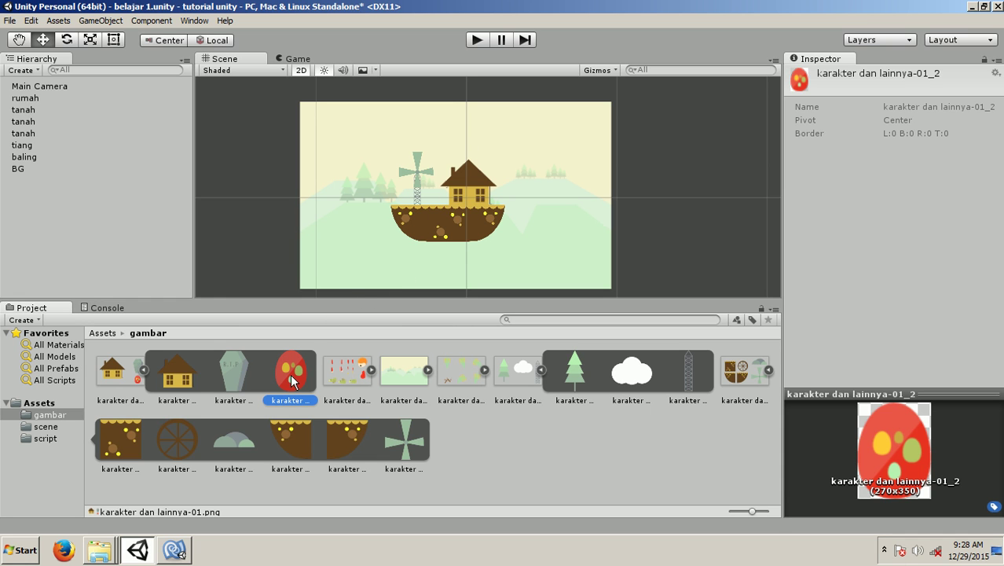
pyautogui.moveTo(291, 381); pyautogui.dragTo(443, 133)
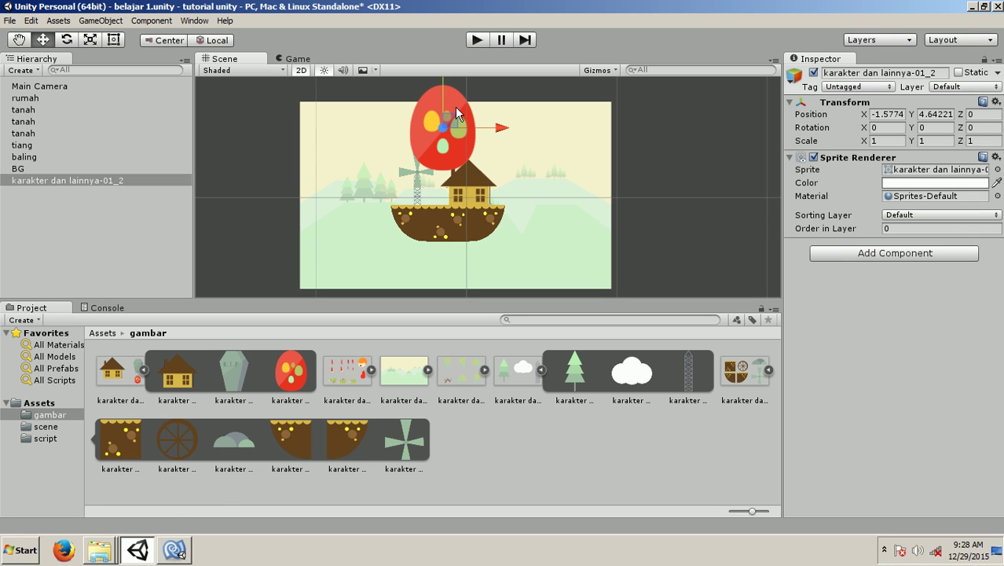
pyautogui.click(113, 39)
pyautogui.moveTo(408, 172); pyautogui.dragTo(444, 146)
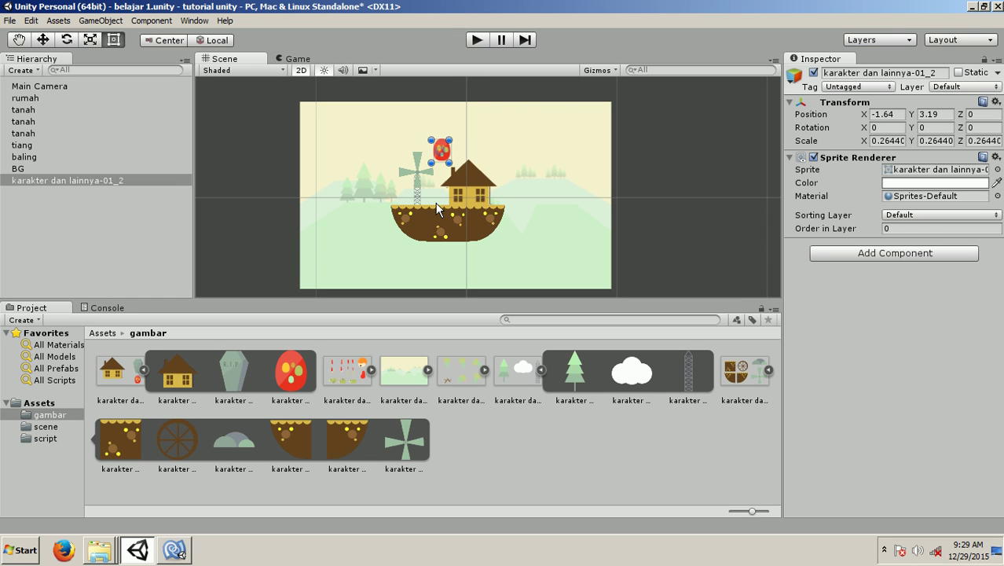
pyautogui.click(476, 40)
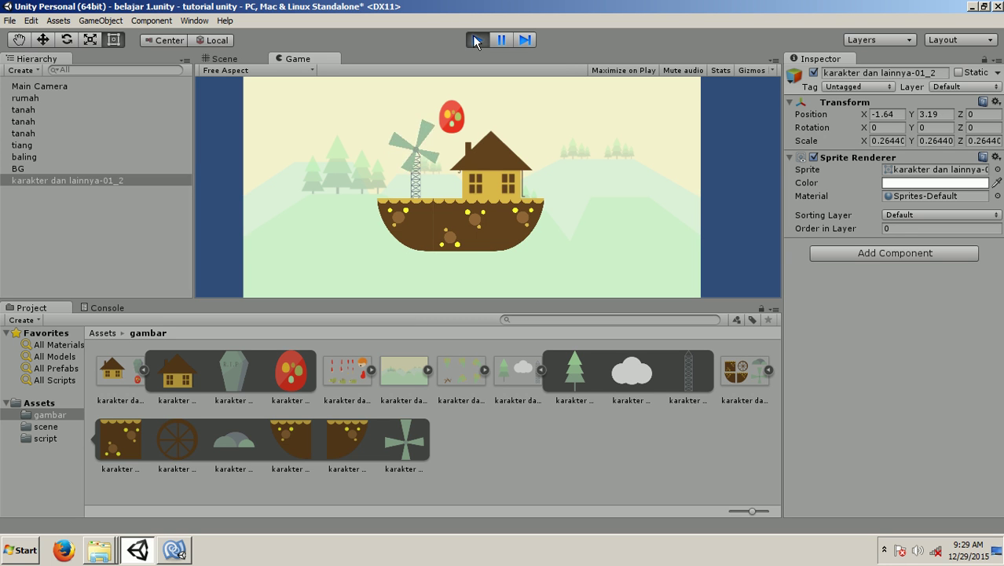
pyautogui.click(476, 40)
# Rename the egg sprite object as telur.
pyautogui.click(102, 179)
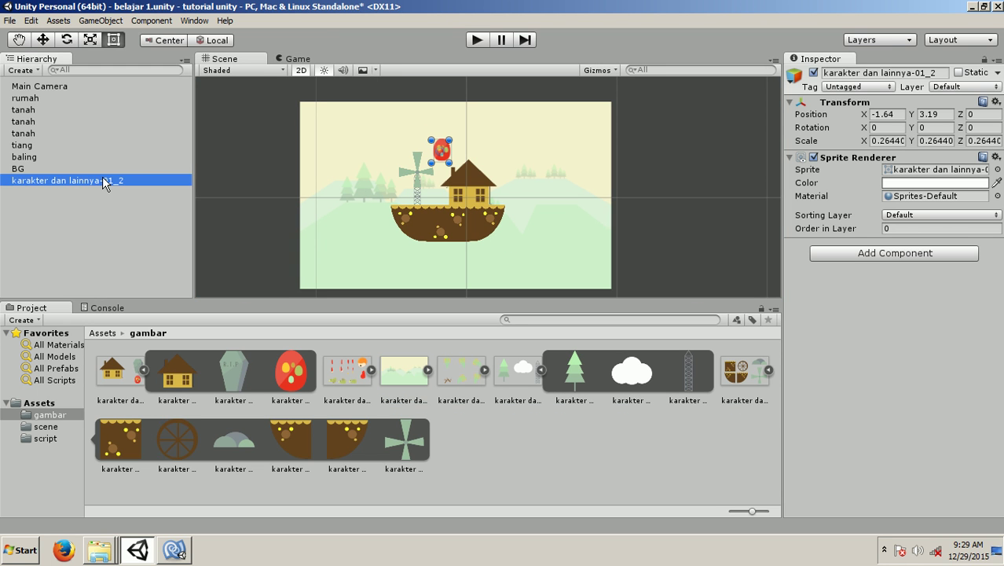
pyautogui.write('tel')
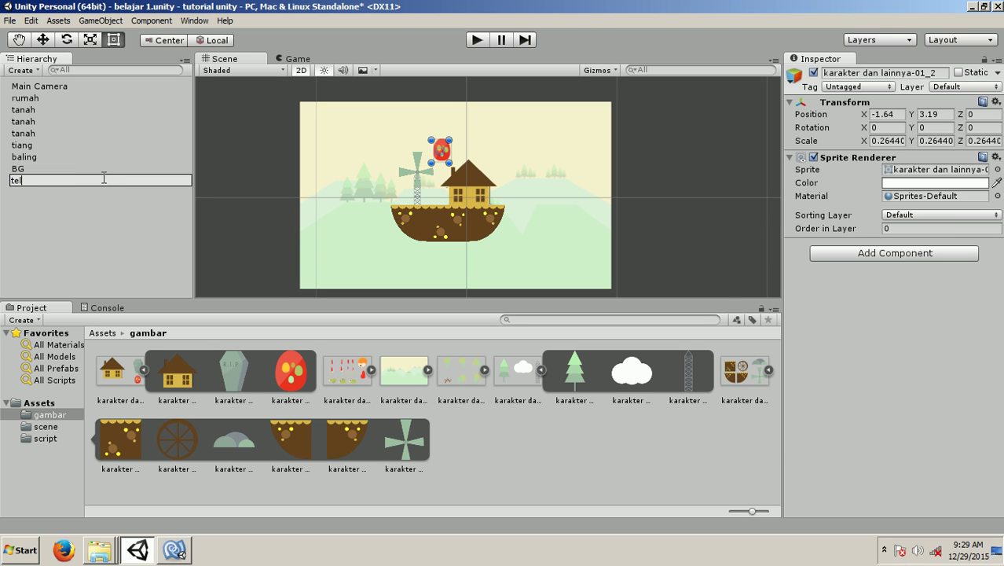
pyautogui.write('ur')
pyautogui.press('Return')
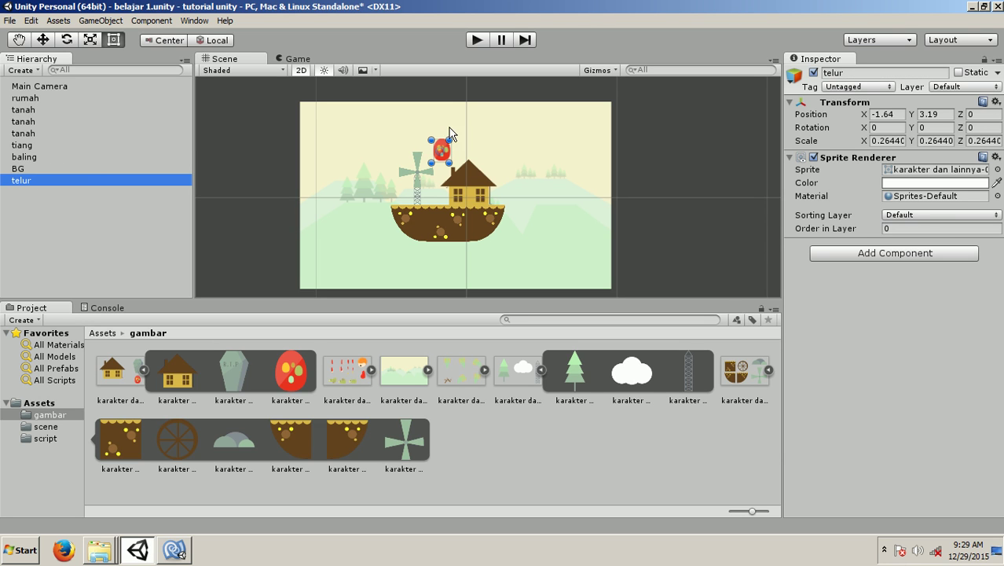
# Add a Rigidbody 2D component to telur and play-test how the egg falls.
pyautogui.click(889, 263)
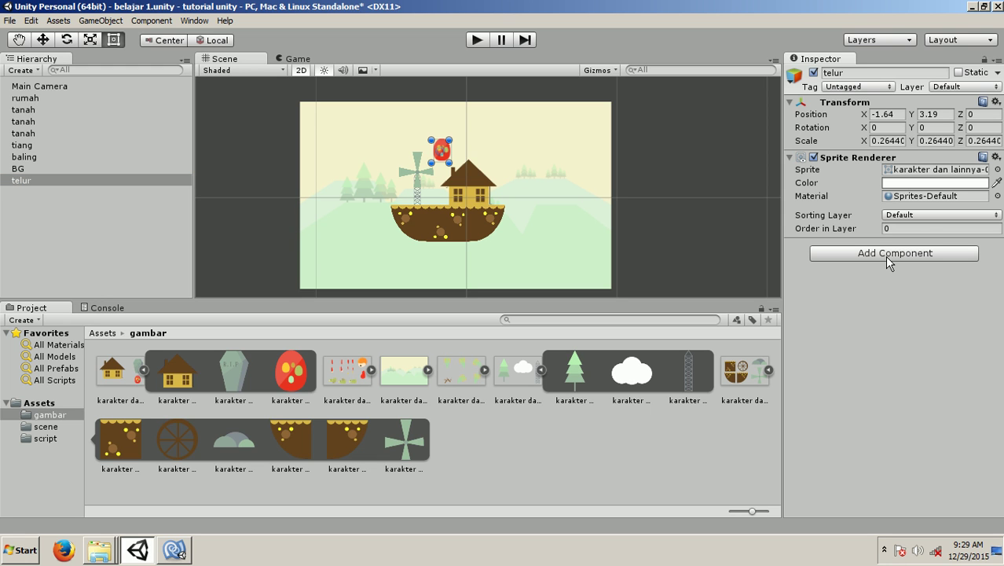
pyautogui.click(885, 253)
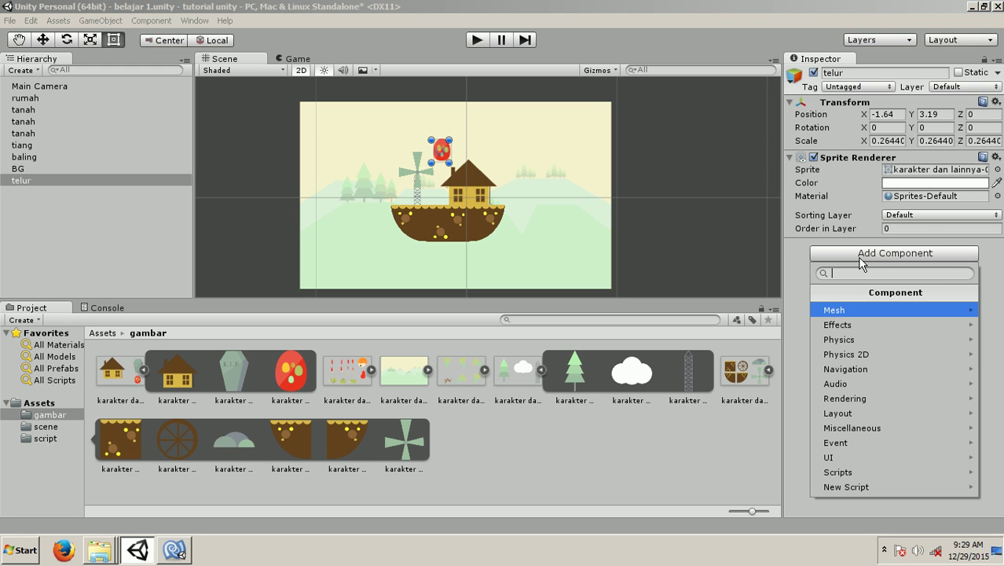
pyautogui.click(873, 357)
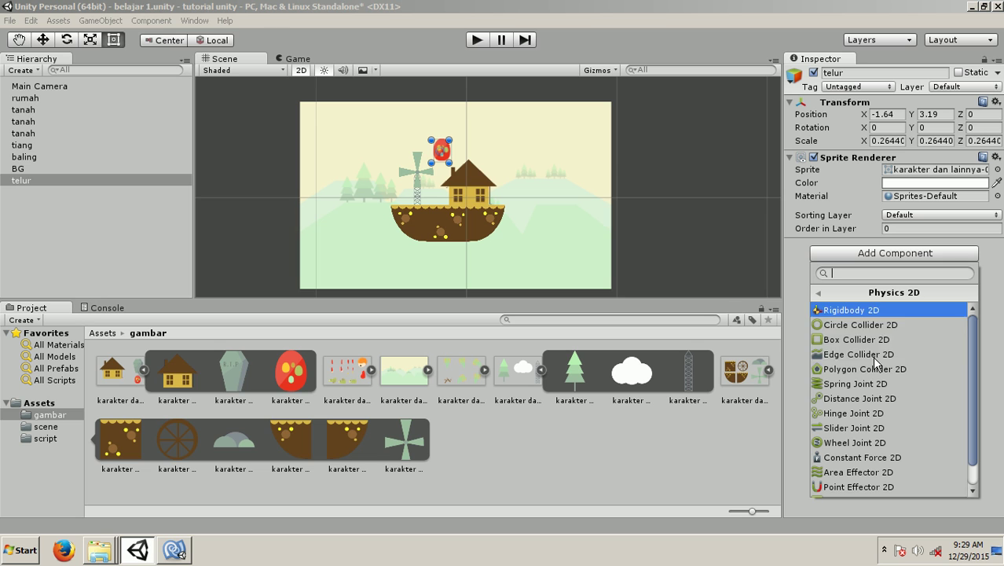
pyautogui.click(872, 312)
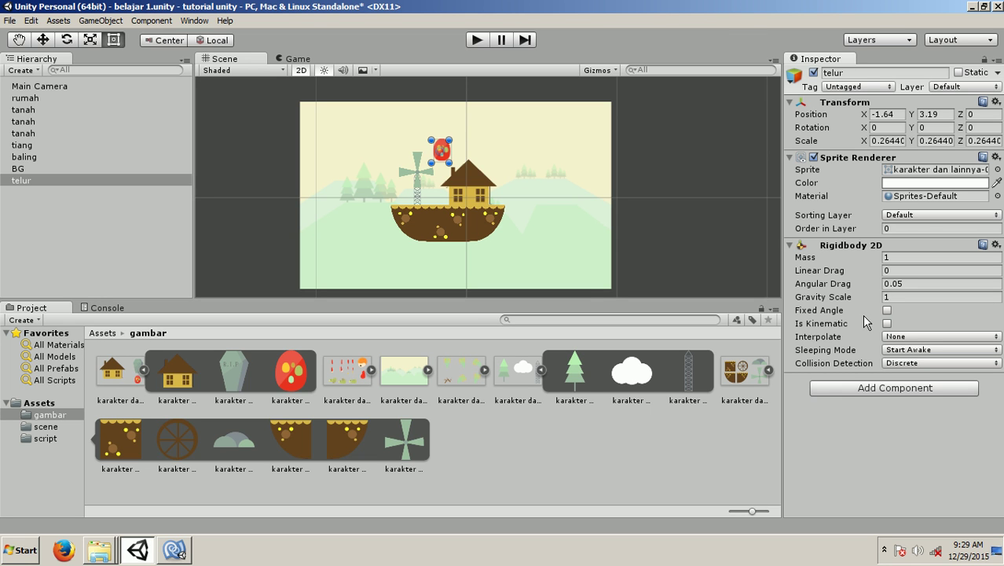
pyautogui.click(479, 44)
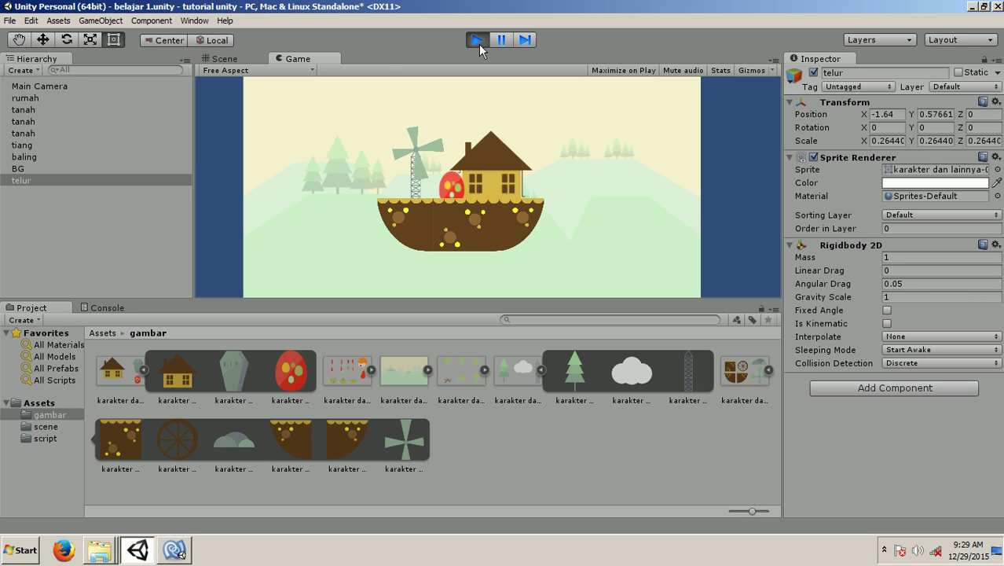
pyautogui.click(479, 44)
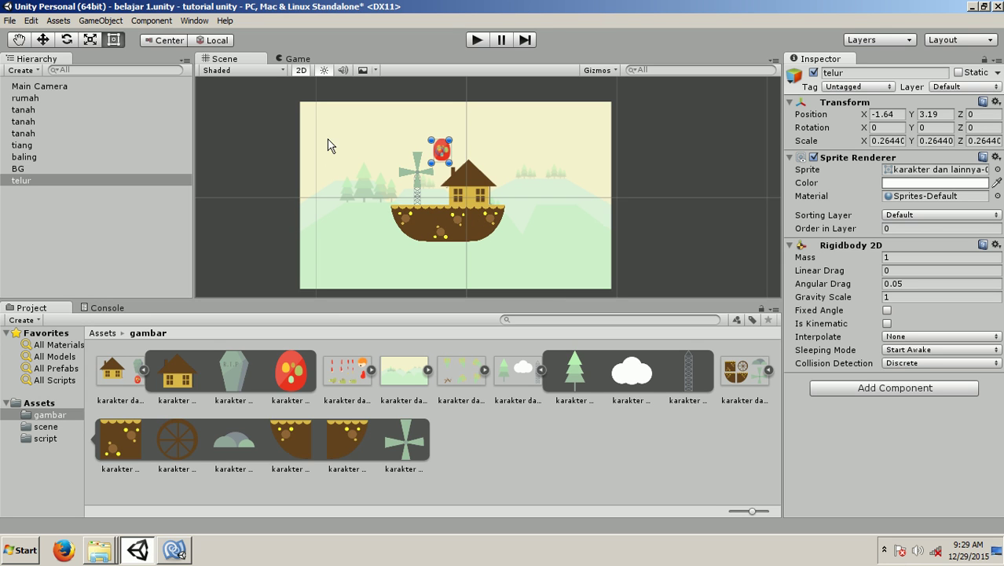
# Try a Circle Collider 2D on telur and remove the component again.
pyautogui.click(869, 388)
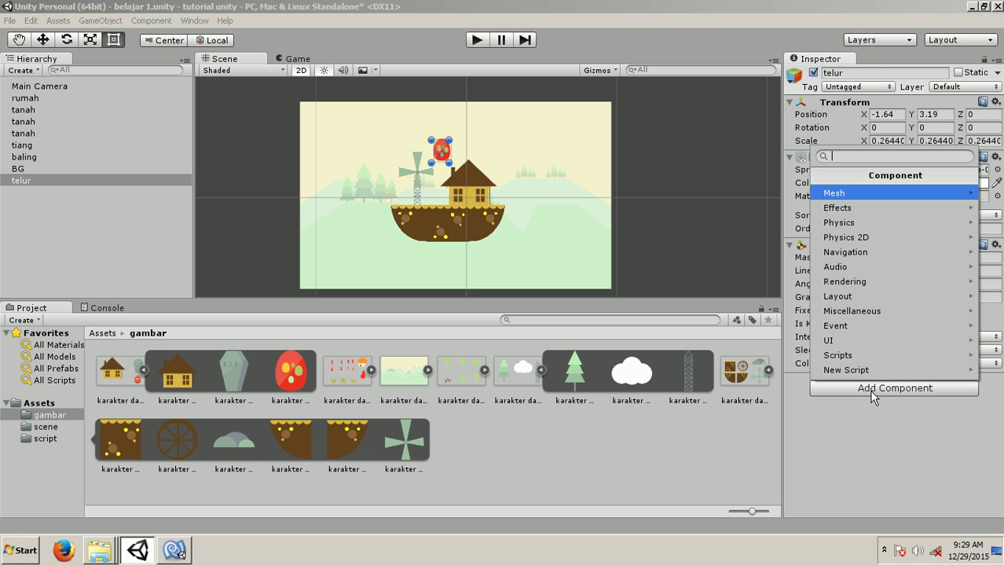
pyautogui.click(873, 239)
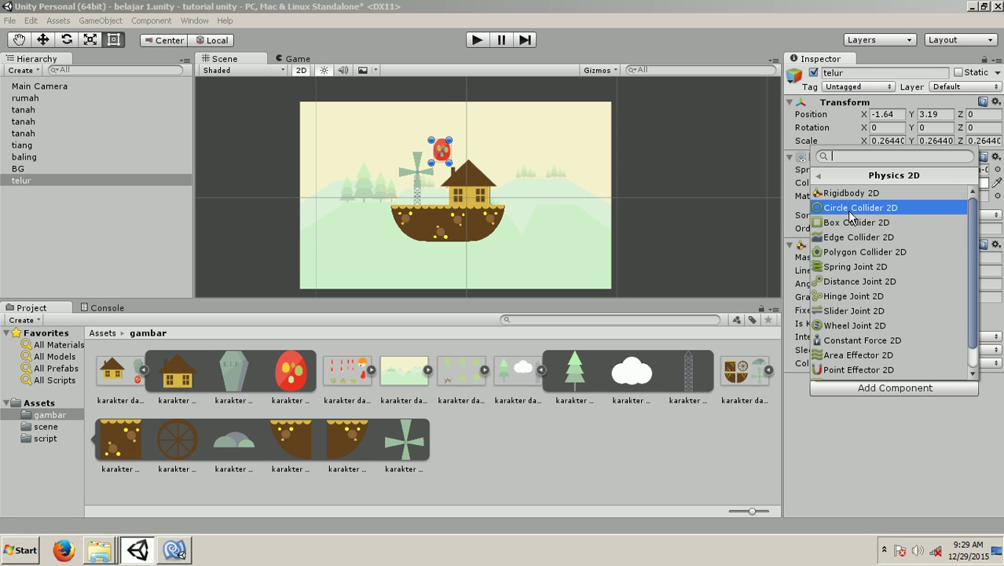
pyautogui.click(849, 213)
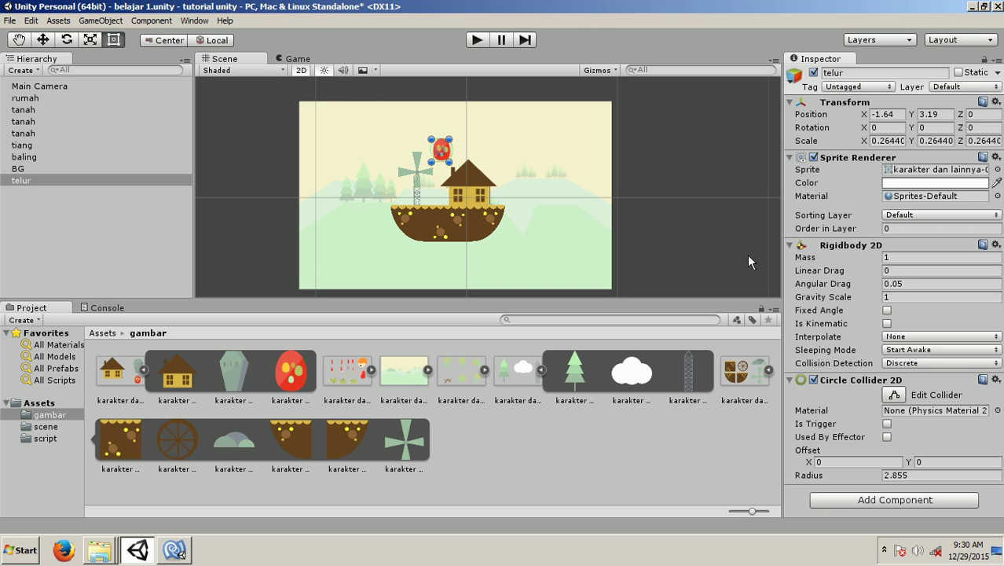
pyautogui.click(995, 379)
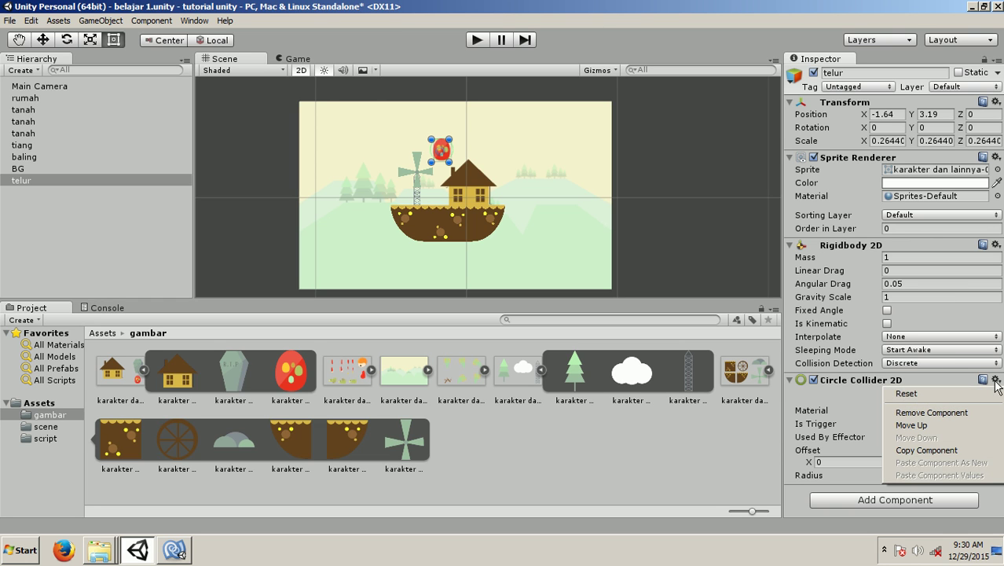
pyautogui.click(955, 415)
# Try a Box Collider 2D on telur, check its outline in the scene, and remove it again.
pyautogui.click(874, 386)
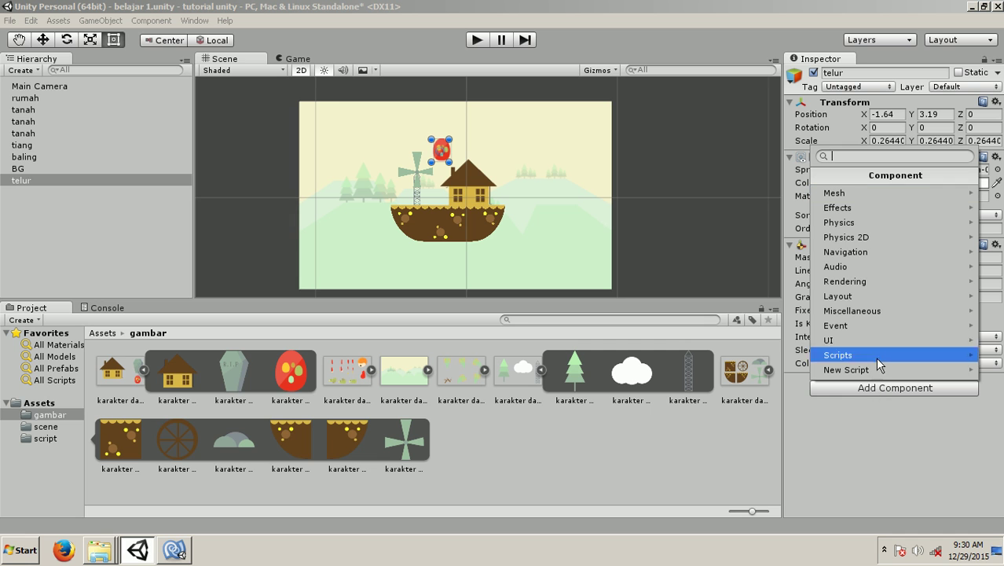
pyautogui.click(873, 239)
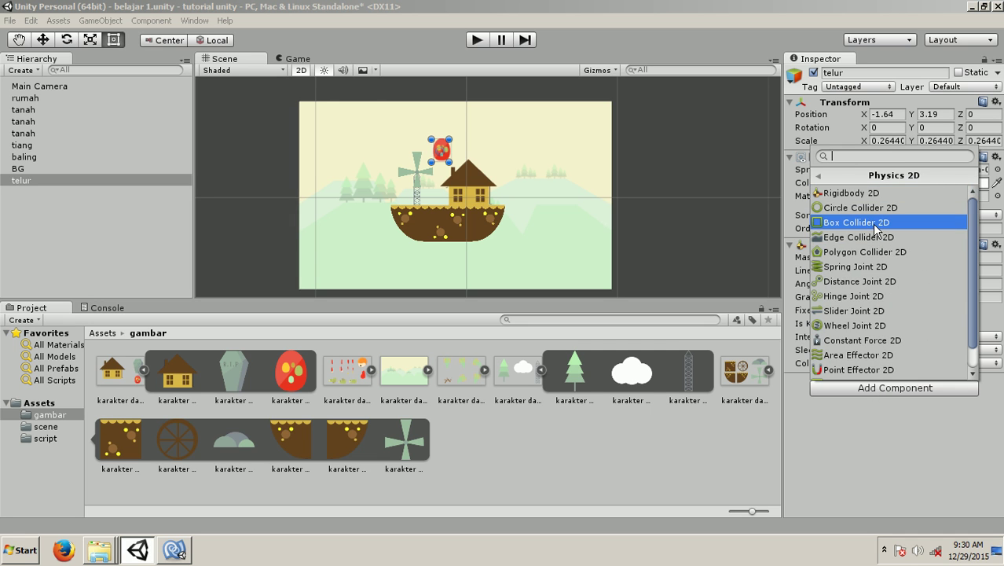
pyautogui.click(874, 225)
pyautogui.click(664, 181)
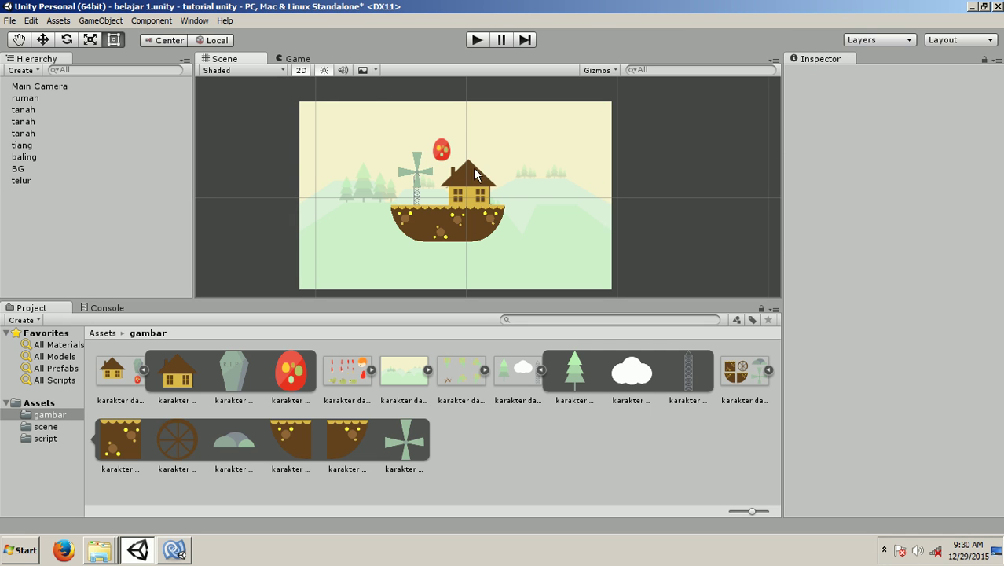
pyautogui.click(22, 180)
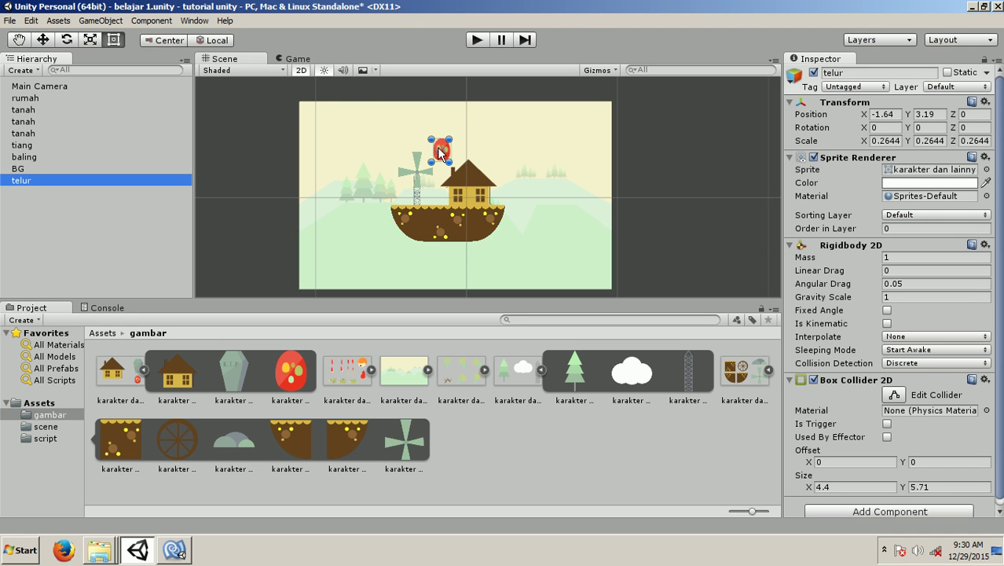
pyautogui.click(985, 379)
pyautogui.click(927, 413)
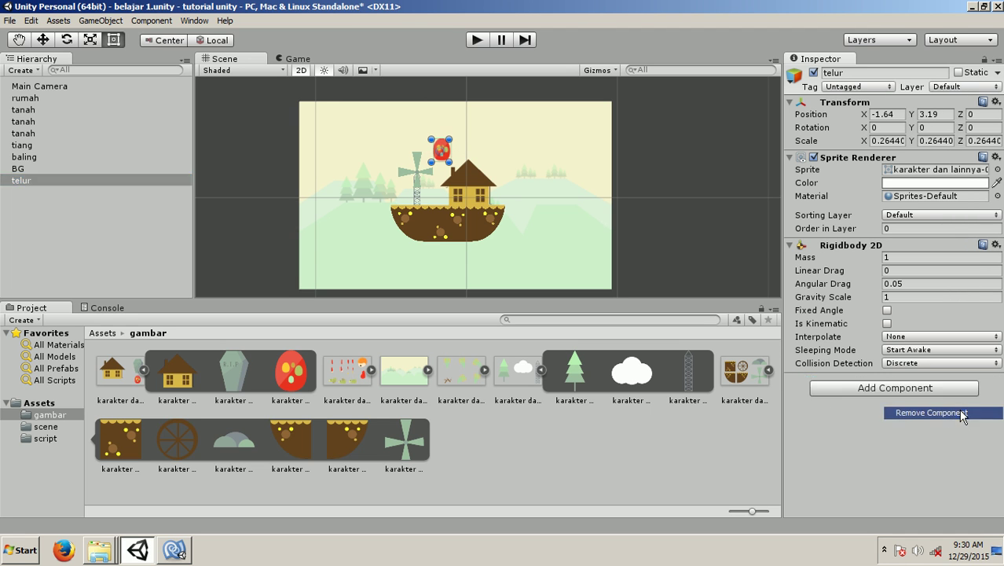
# Add a Polygon Collider 2D to telur and play-test the scene with it.
pyautogui.click(877, 390)
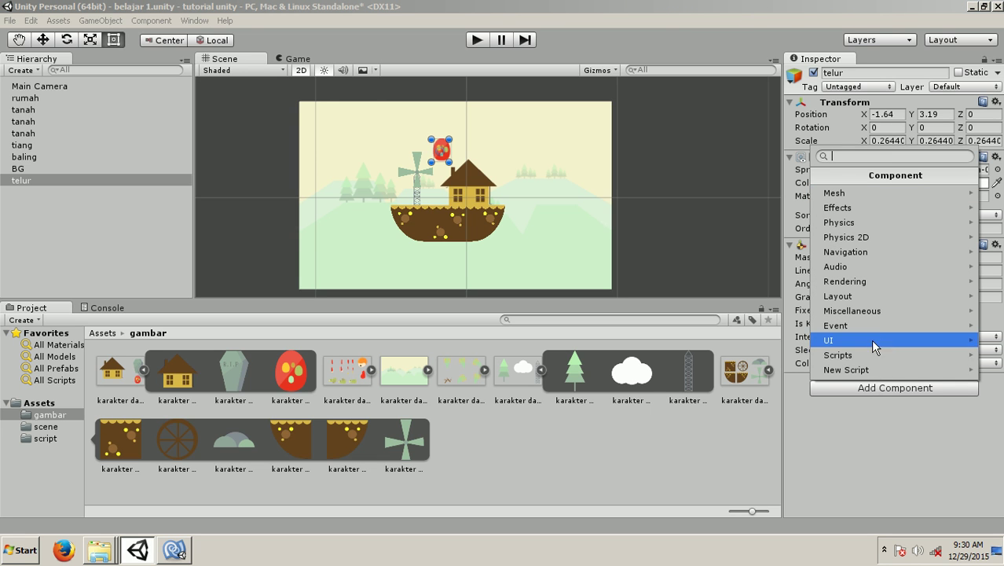
pyautogui.click(864, 237)
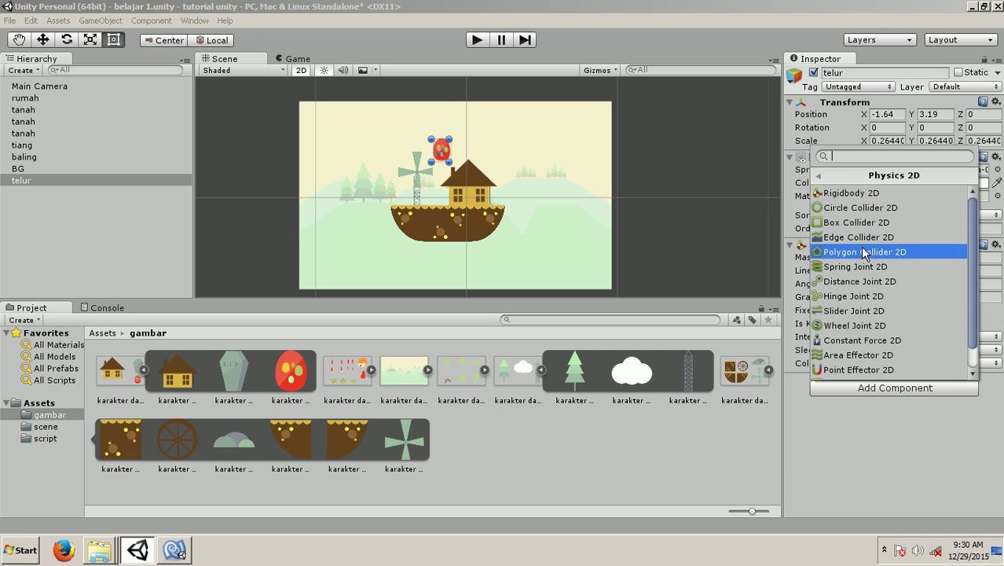
pyautogui.click(863, 251)
pyautogui.click(668, 175)
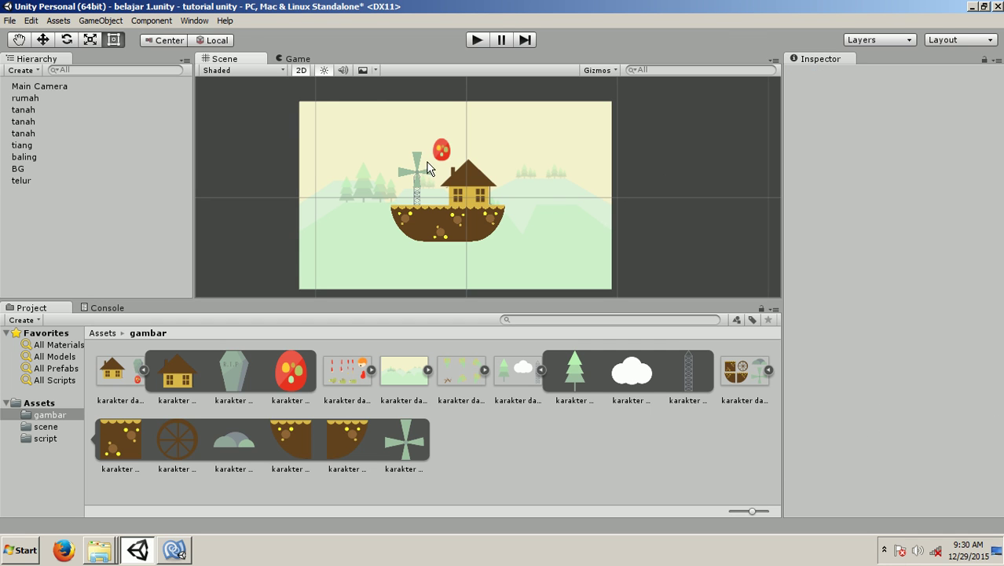
pyautogui.click(20, 180)
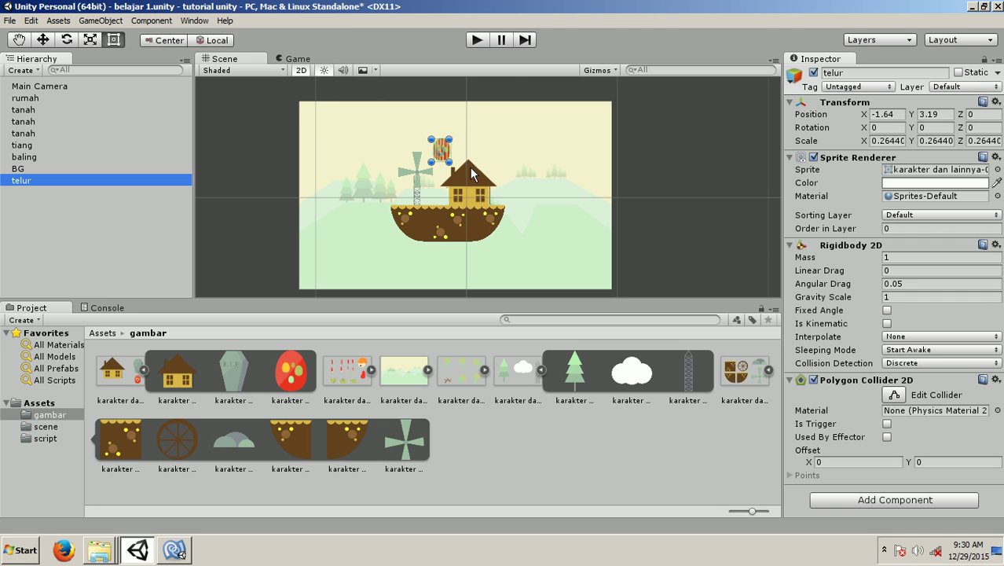
pyautogui.click(475, 41)
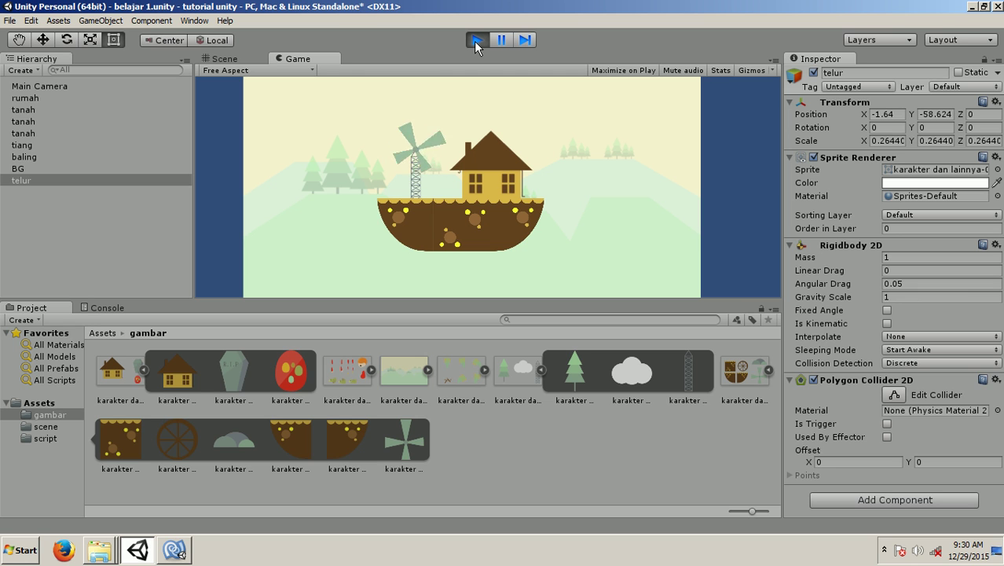
pyautogui.click(475, 41)
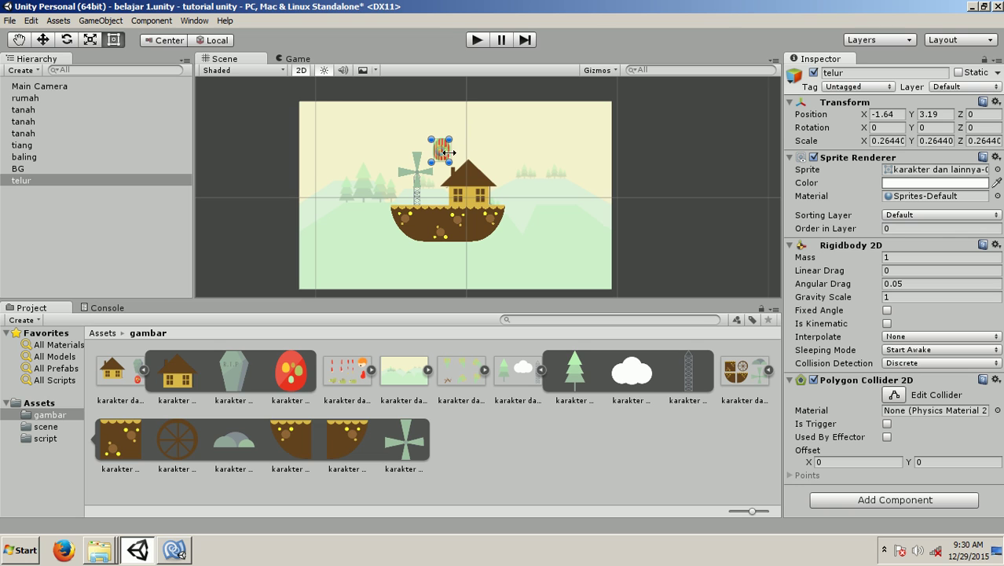
# Add a Polygon Collider 2D to all three tanah ground pieces of the island together.
pyautogui.click(438, 211)
pyautogui.click(416, 219)
pyautogui.click(443, 215)
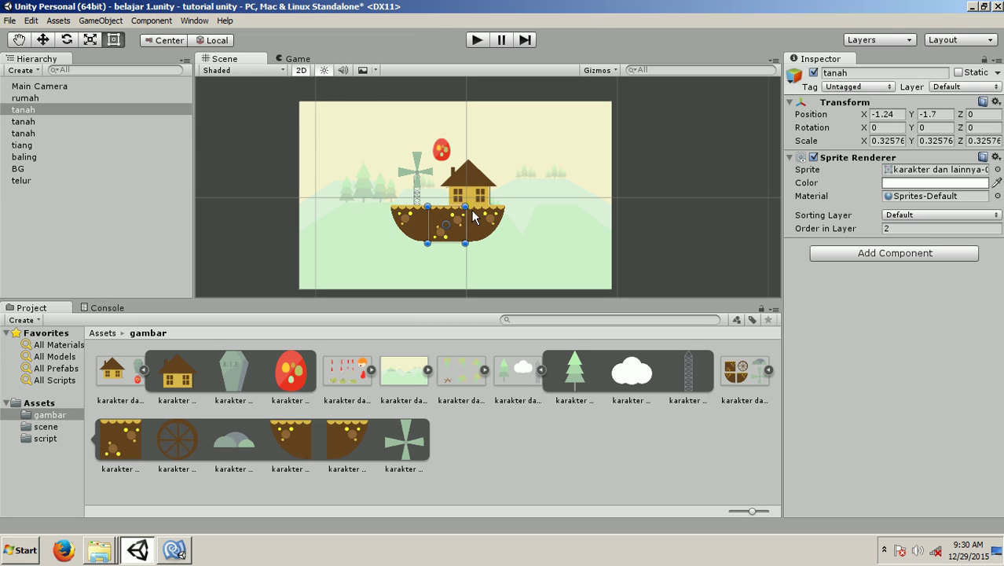
pyautogui.click(476, 218)
pyautogui.keyDown('shift'); pyautogui.click(434, 219); pyautogui.keyUp('shift')
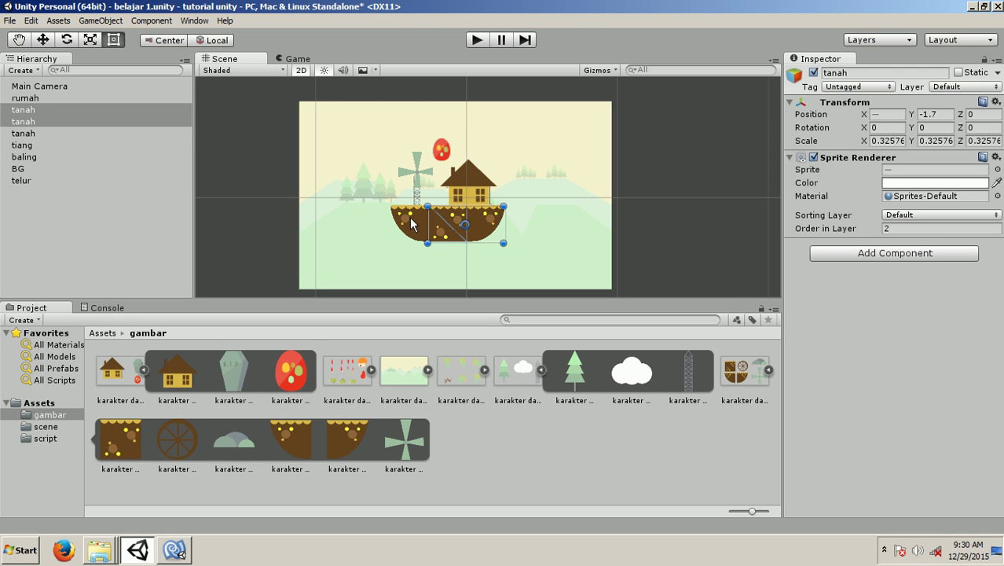
pyautogui.keyDown('shift'); pyautogui.click(410, 223); pyautogui.keyUp('shift')
pyautogui.click(822, 252)
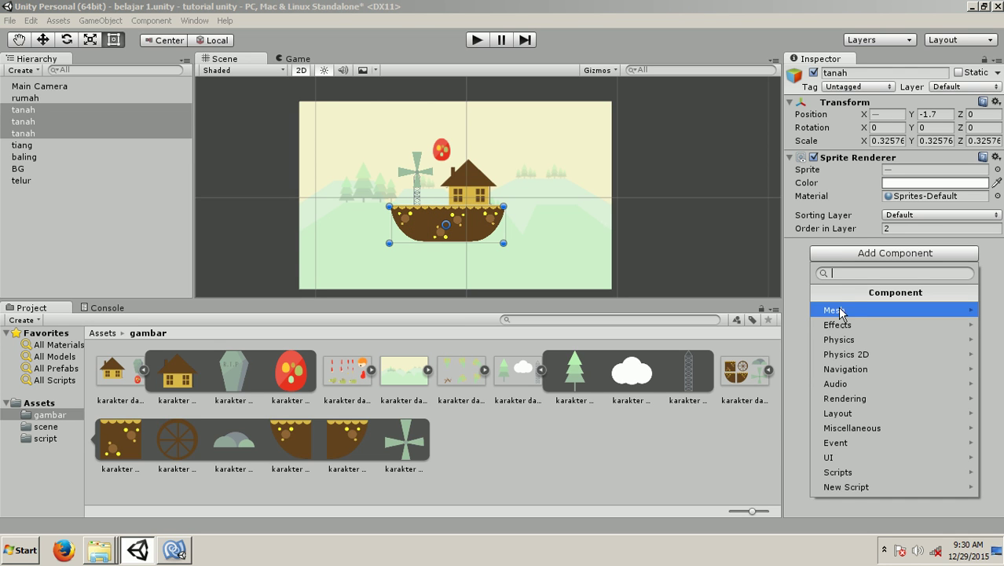
pyautogui.click(862, 354)
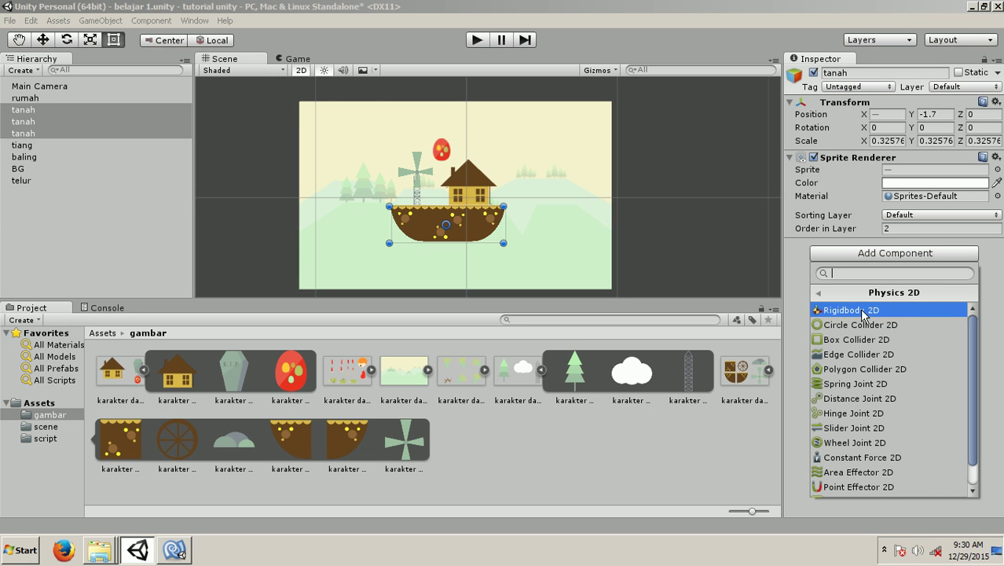
pyautogui.click(870, 374)
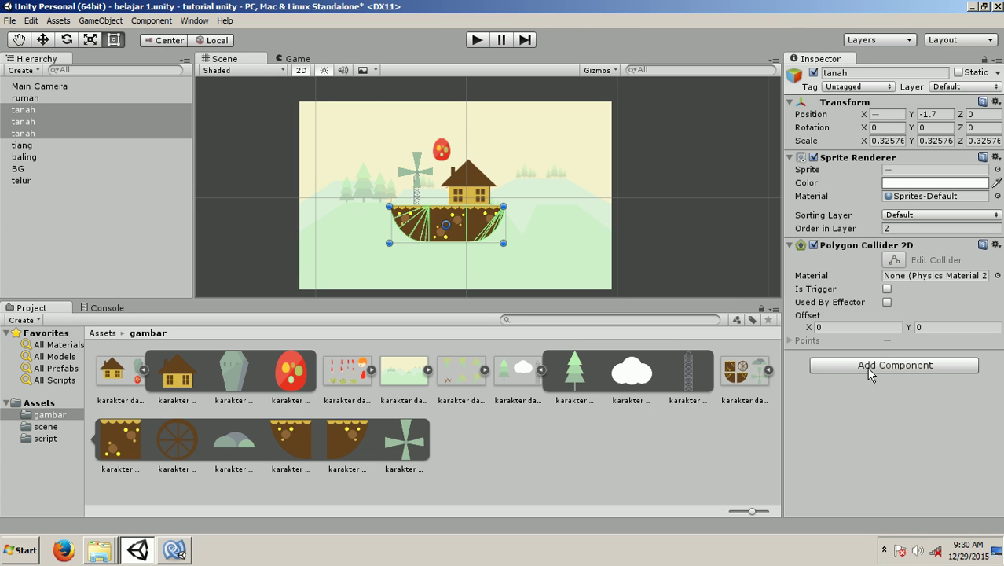
# Examine the collider outlines on the individual tanah ground pieces.
pyautogui.click(701, 264)
pyautogui.click(450, 237)
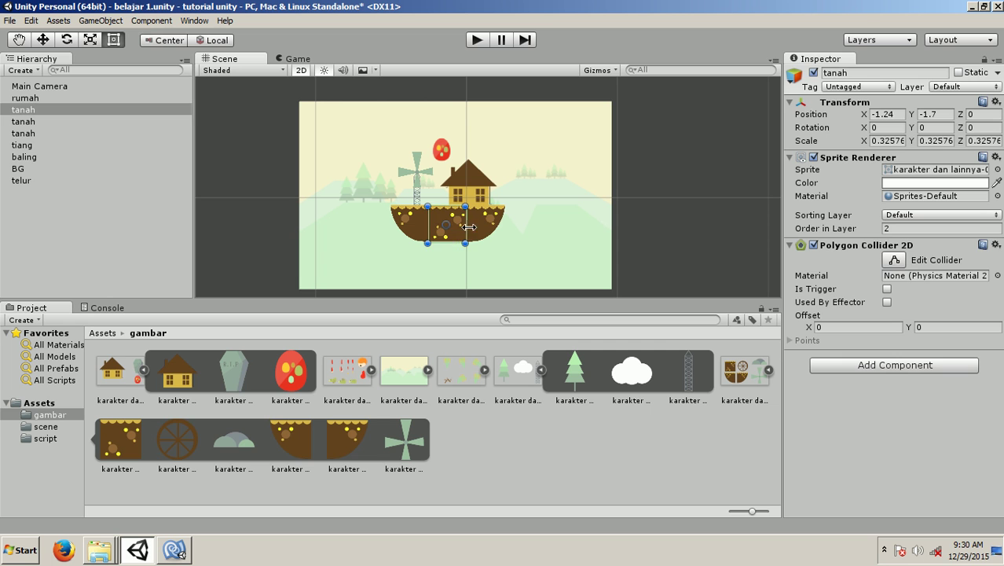
pyautogui.click(449, 230)
pyautogui.click(431, 224)
pyautogui.click(430, 224)
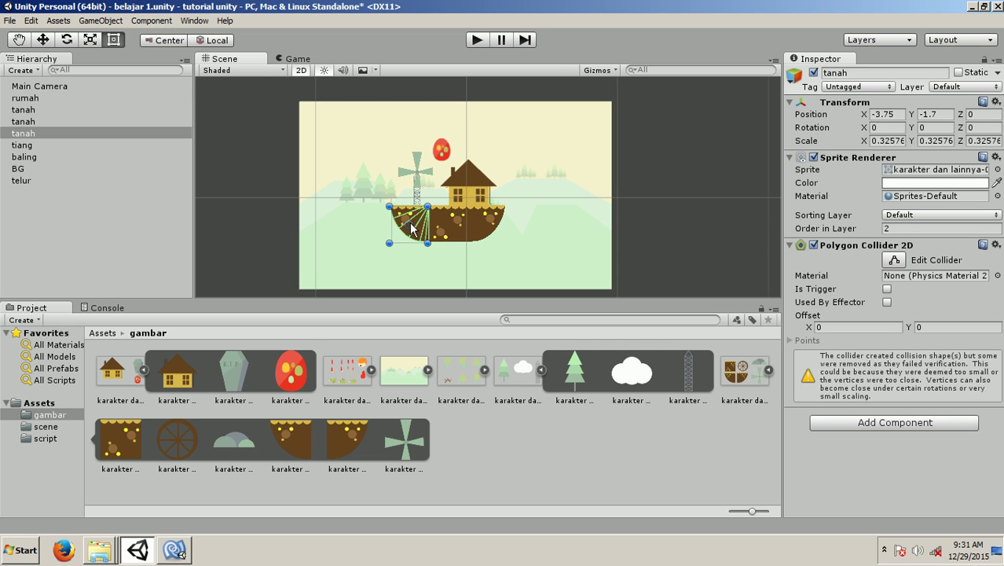
# Play-test the scene with the ground colliders, and compare the collider outlines on the individual tanah pieces.
pyautogui.click(475, 41)
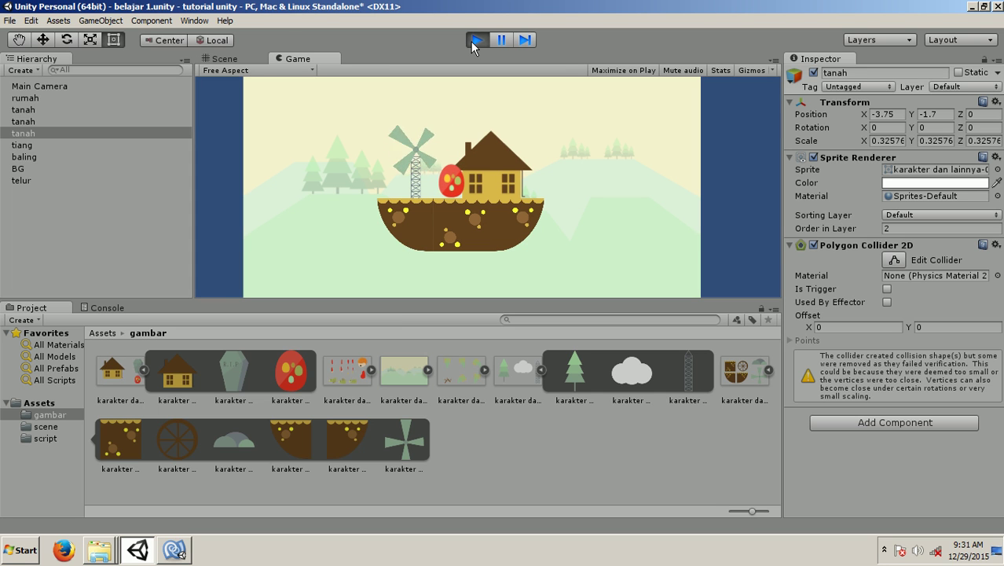
pyautogui.click(472, 44)
pyautogui.click(439, 231)
pyautogui.click(418, 230)
pyautogui.click(419, 230)
pyautogui.click(449, 230)
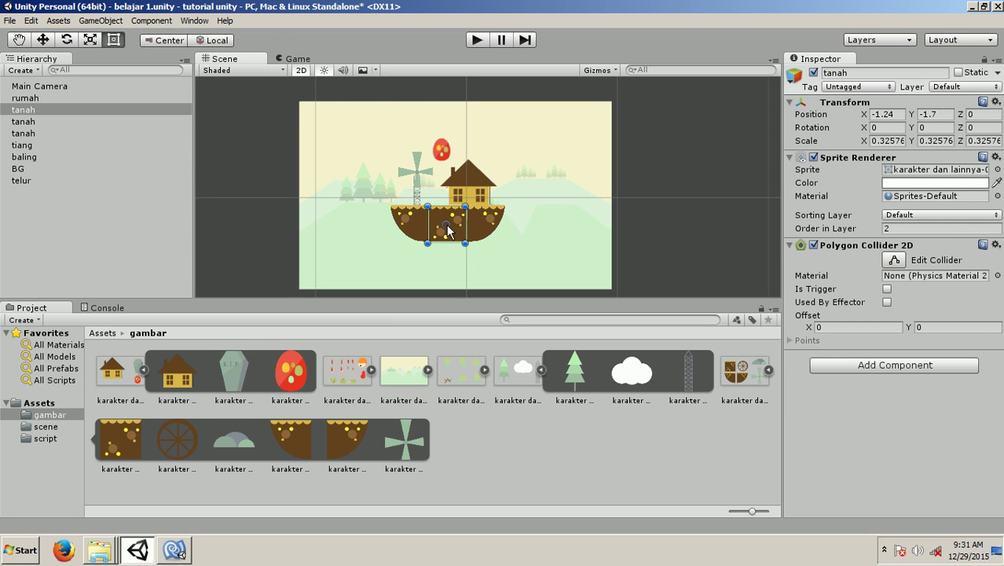
pyautogui.click(472, 230)
pyautogui.click(449, 230)
pyautogui.click(418, 230)
pyautogui.click(415, 225)
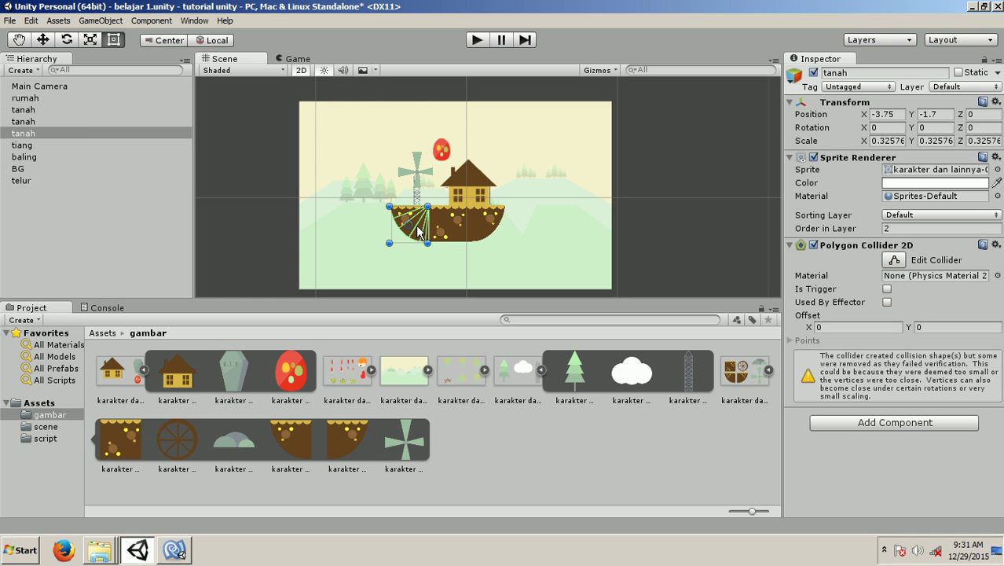
# Move telur above the windmill blades, to about X -2.82, Y 5.05.
pyautogui.click(445, 150)
pyautogui.moveTo(446, 156); pyautogui.dragTo(430, 127)
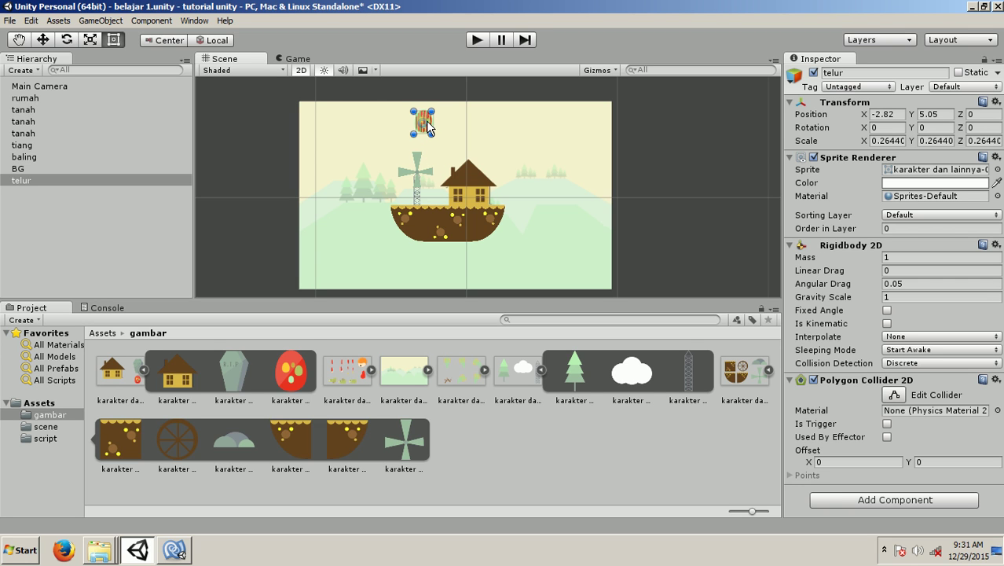
# Add a Polygon Collider 2D to the windmill blades (baling) and play-test how the egg falls onto them.
pyautogui.click(421, 165)
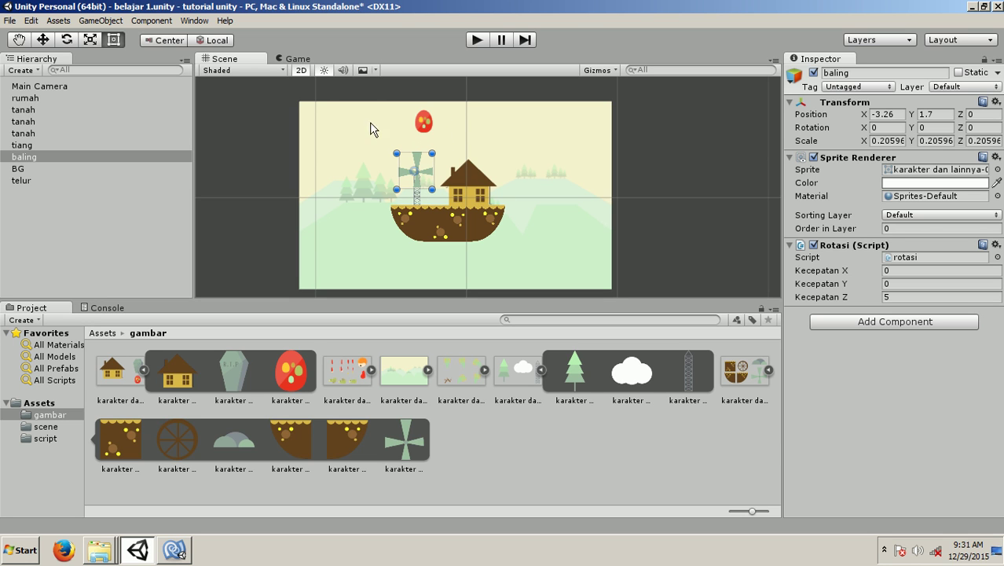
pyautogui.click(841, 326)
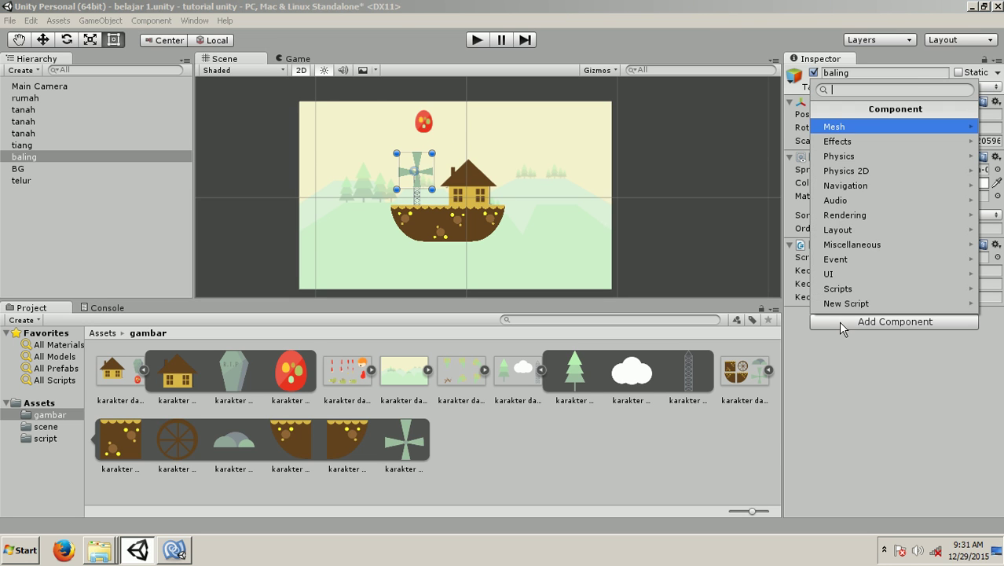
pyautogui.click(853, 171)
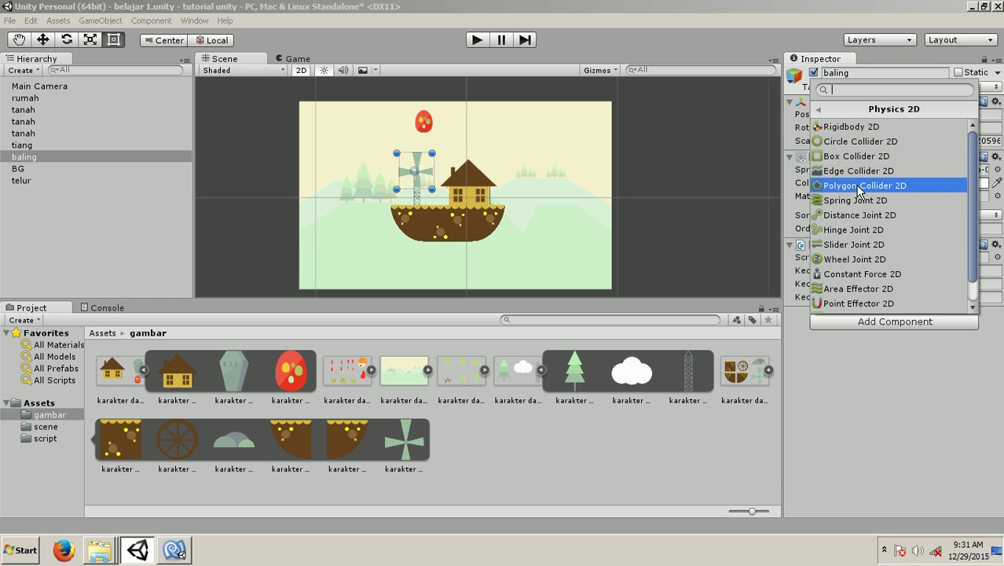
pyautogui.click(859, 187)
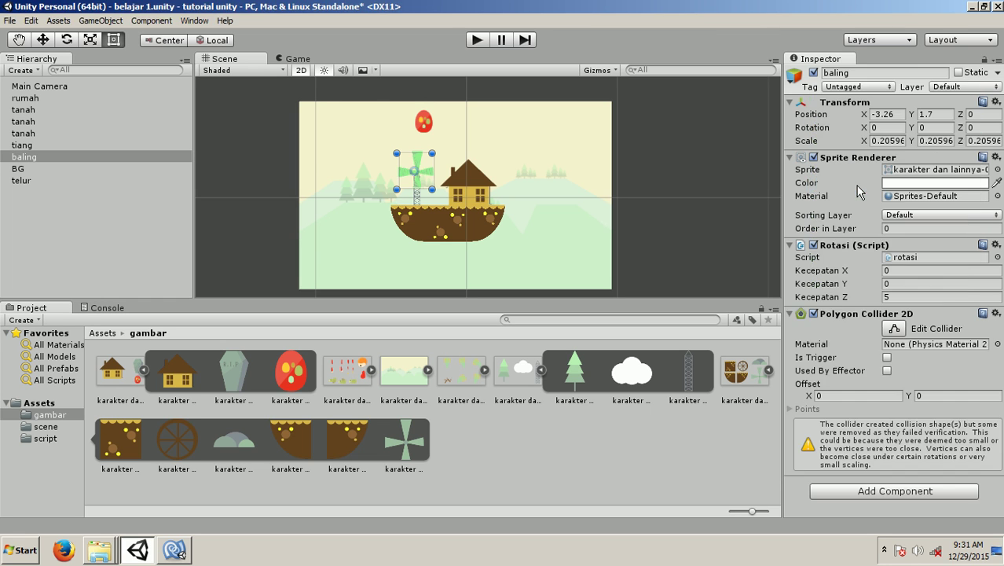
pyautogui.click(484, 42)
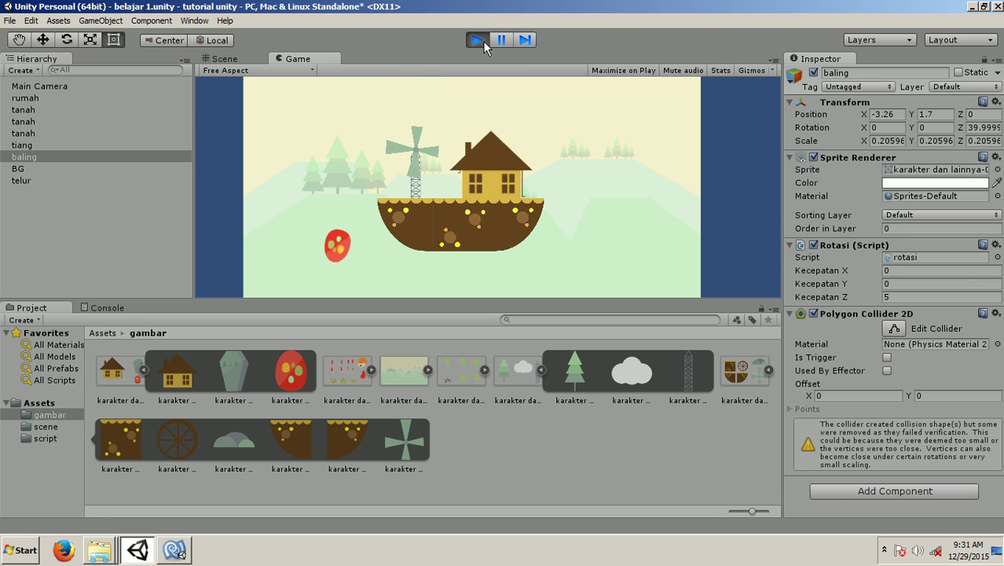
pyautogui.click(478, 40)
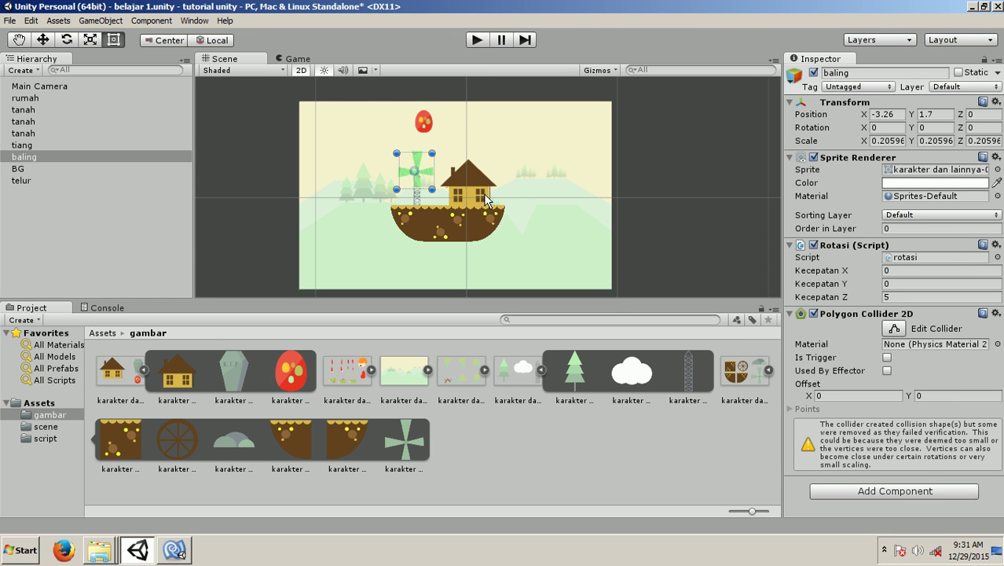
pyautogui.click(674, 155)
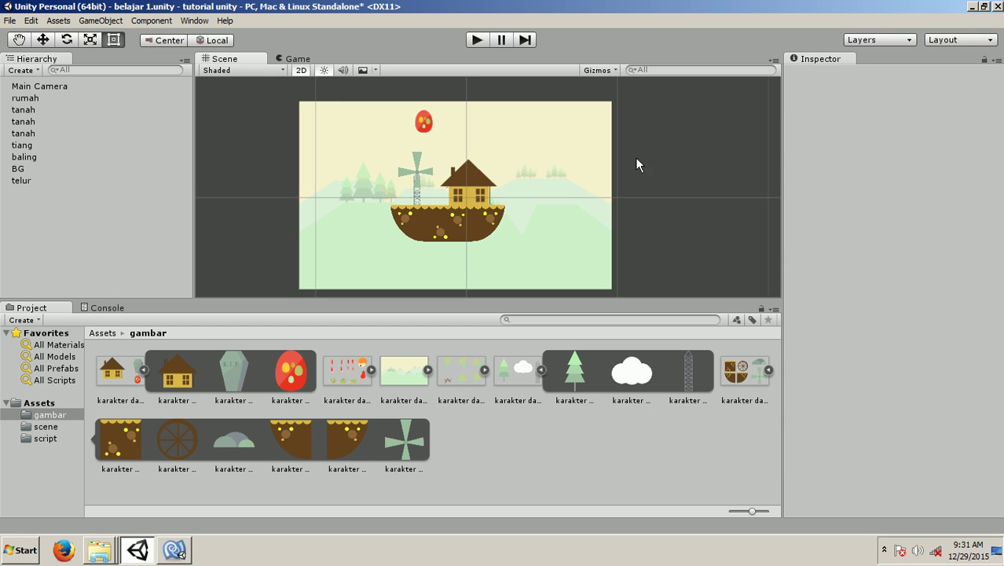
# Try replacing baling with a fresh copy of the blade sprite from the gambar folder, and undo both changes.
pyautogui.click(419, 171)
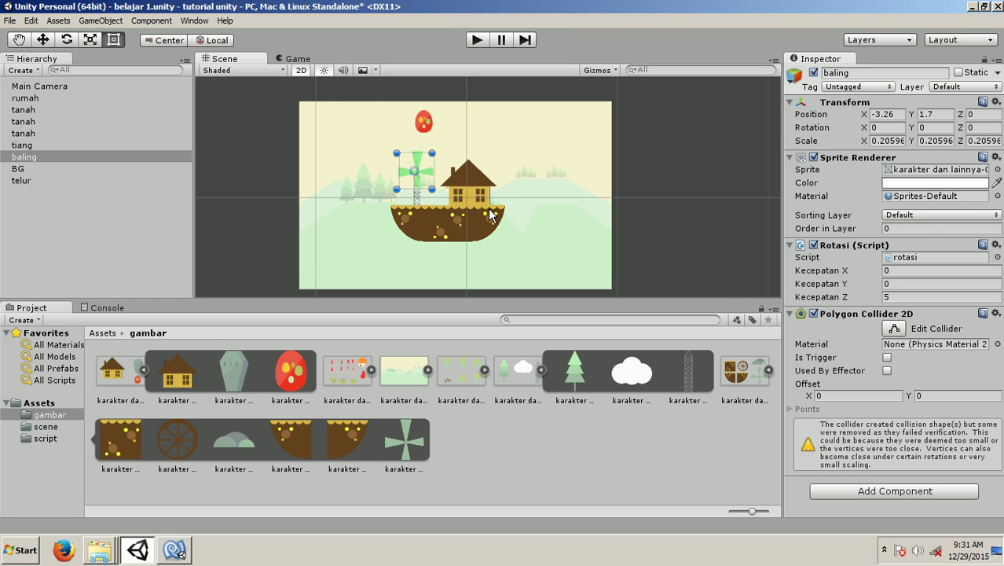
pyautogui.press('Delete')
pyautogui.moveTo(407, 445); pyautogui.dragTo(415, 148)
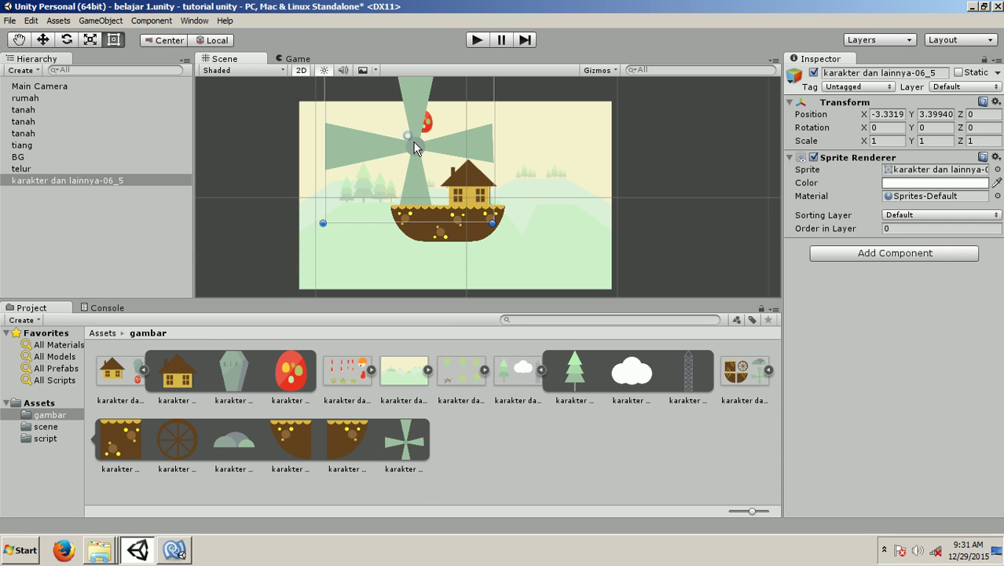
pyautogui.hotkey('ctrl', 'z')
pyautogui.hotkey('ctrl', 'z')
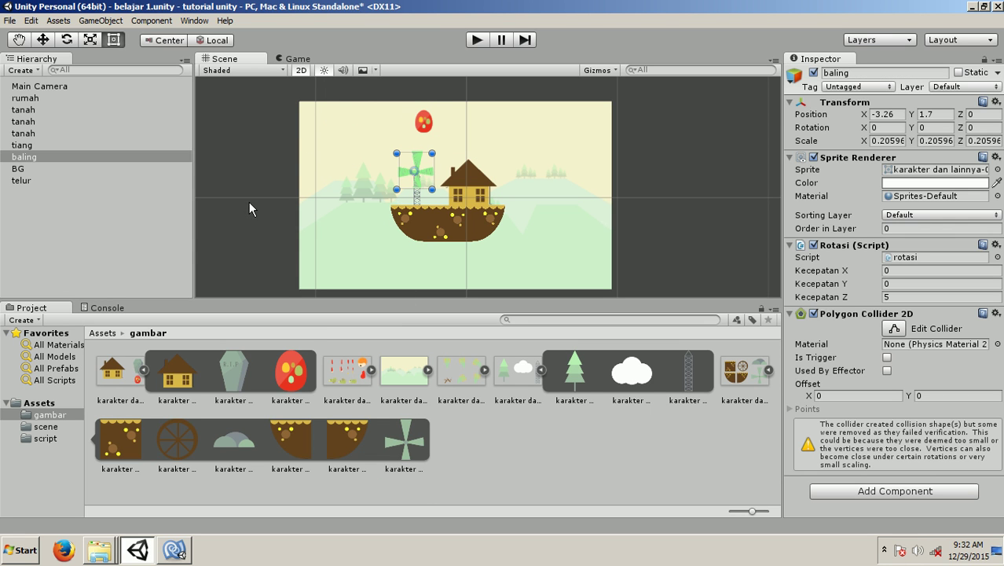
# Remove the Polygon Collider 2D from baling and play-test the scene without it.
pyautogui.click(245, 199)
pyautogui.click(419, 161)
pyautogui.click(995, 314)
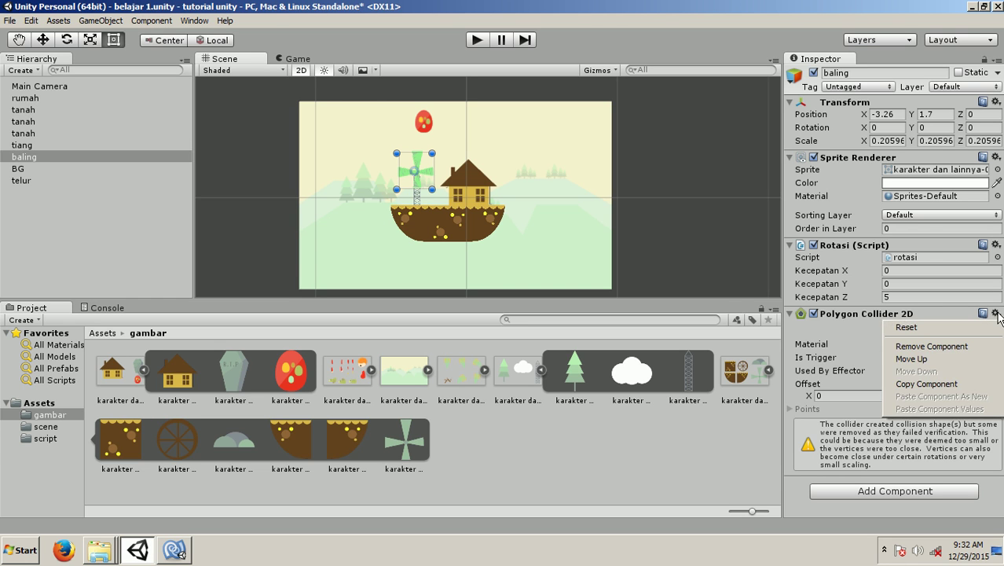
pyautogui.click(995, 347)
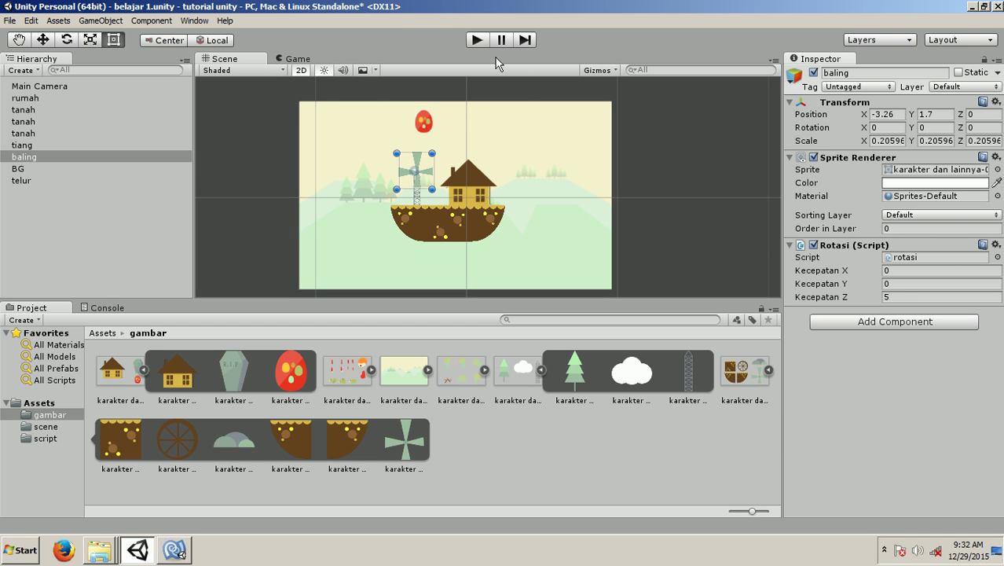
pyautogui.click(478, 40)
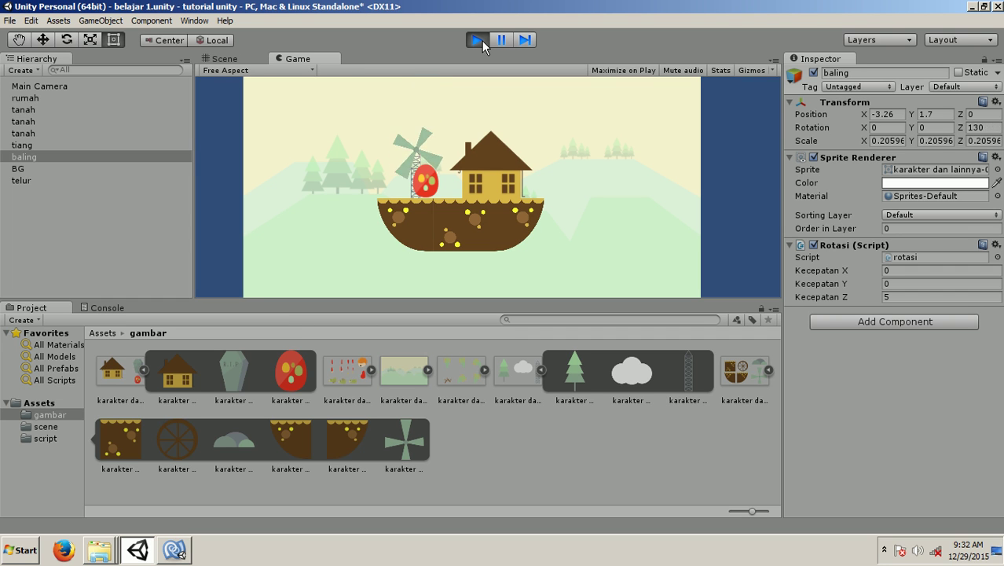
pyautogui.click(481, 40)
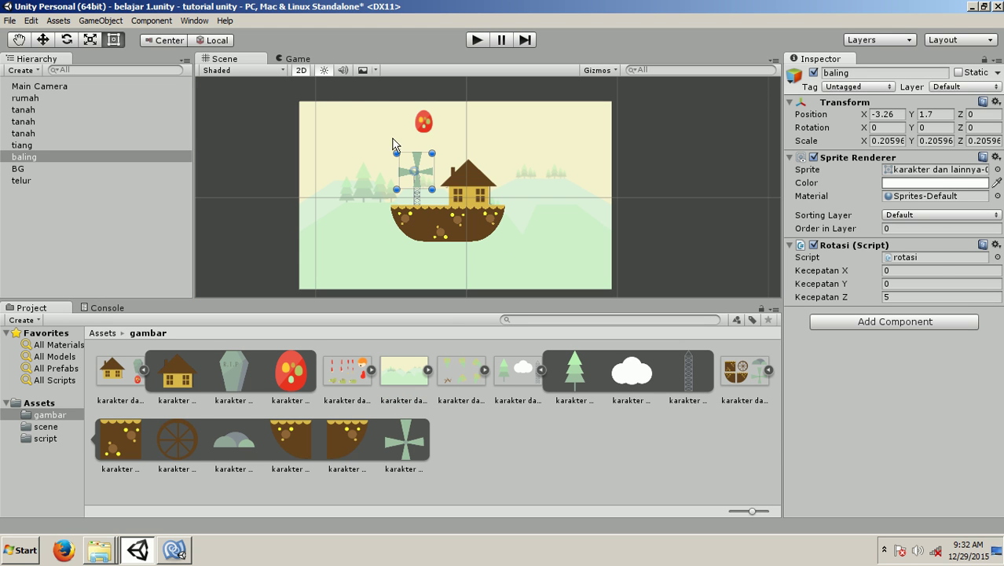